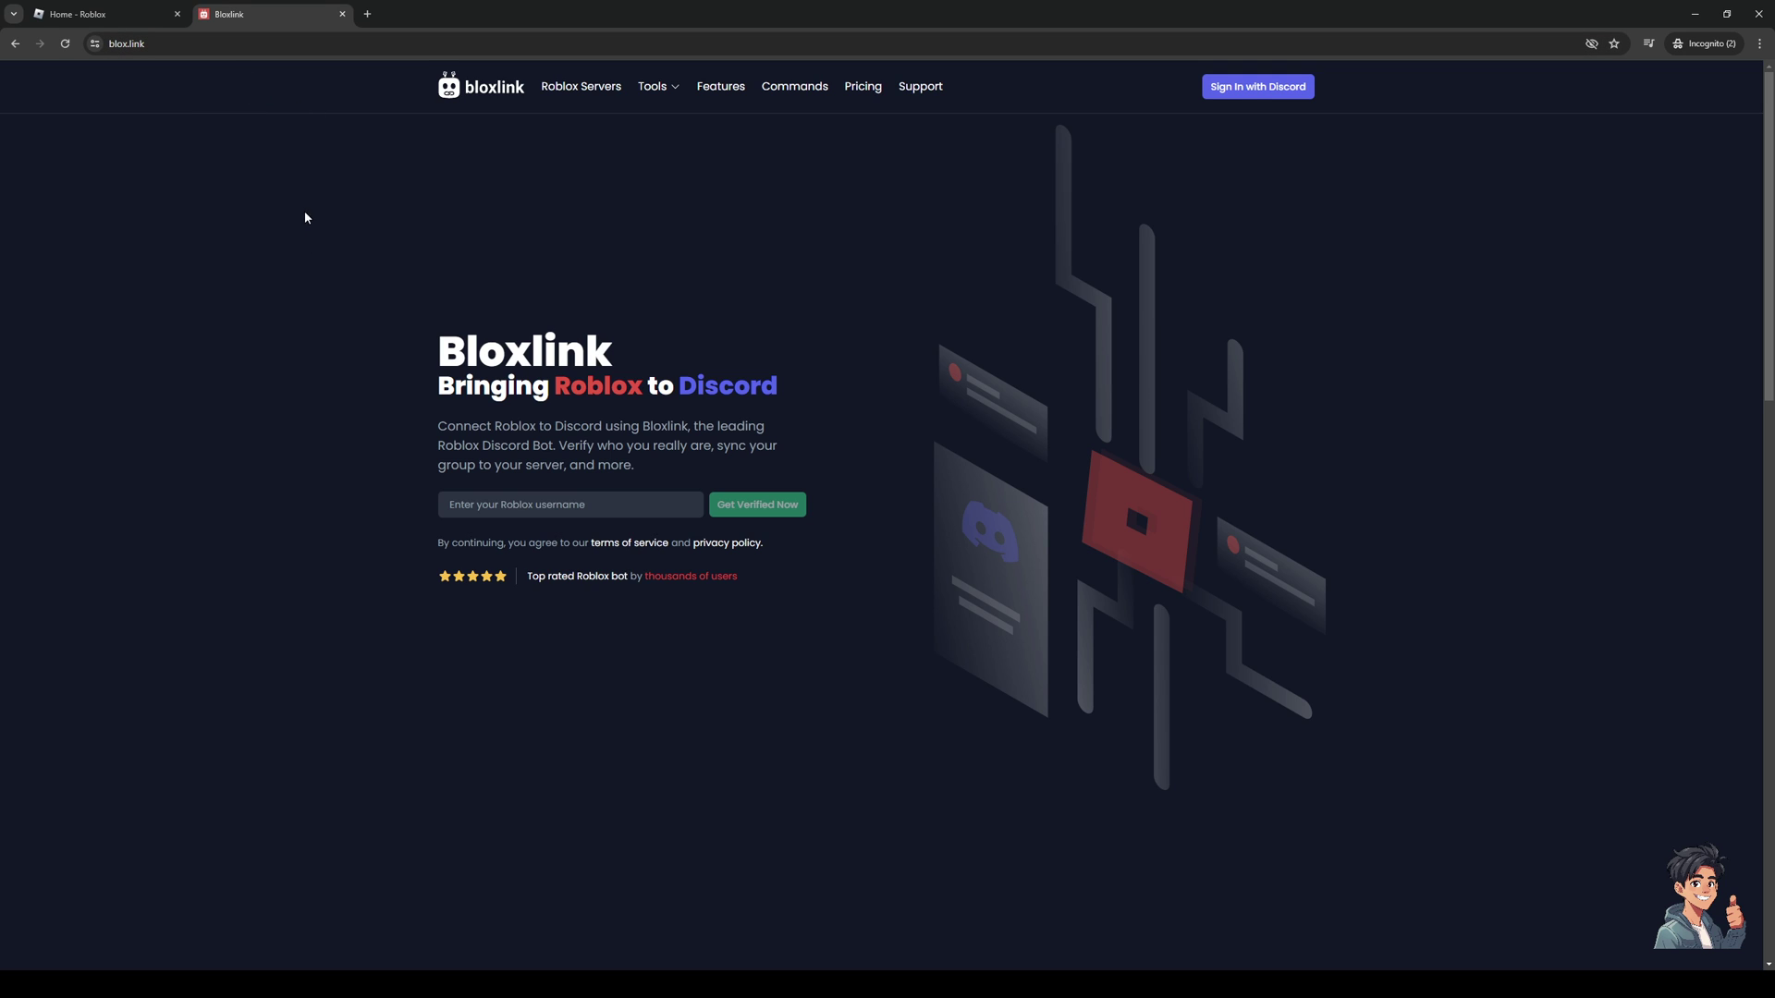
Step: Glance at the Roblox home page, then focus and leave Bloxlink's username entry empty
{"action": "left_click", "coordinate": [146, 12]}
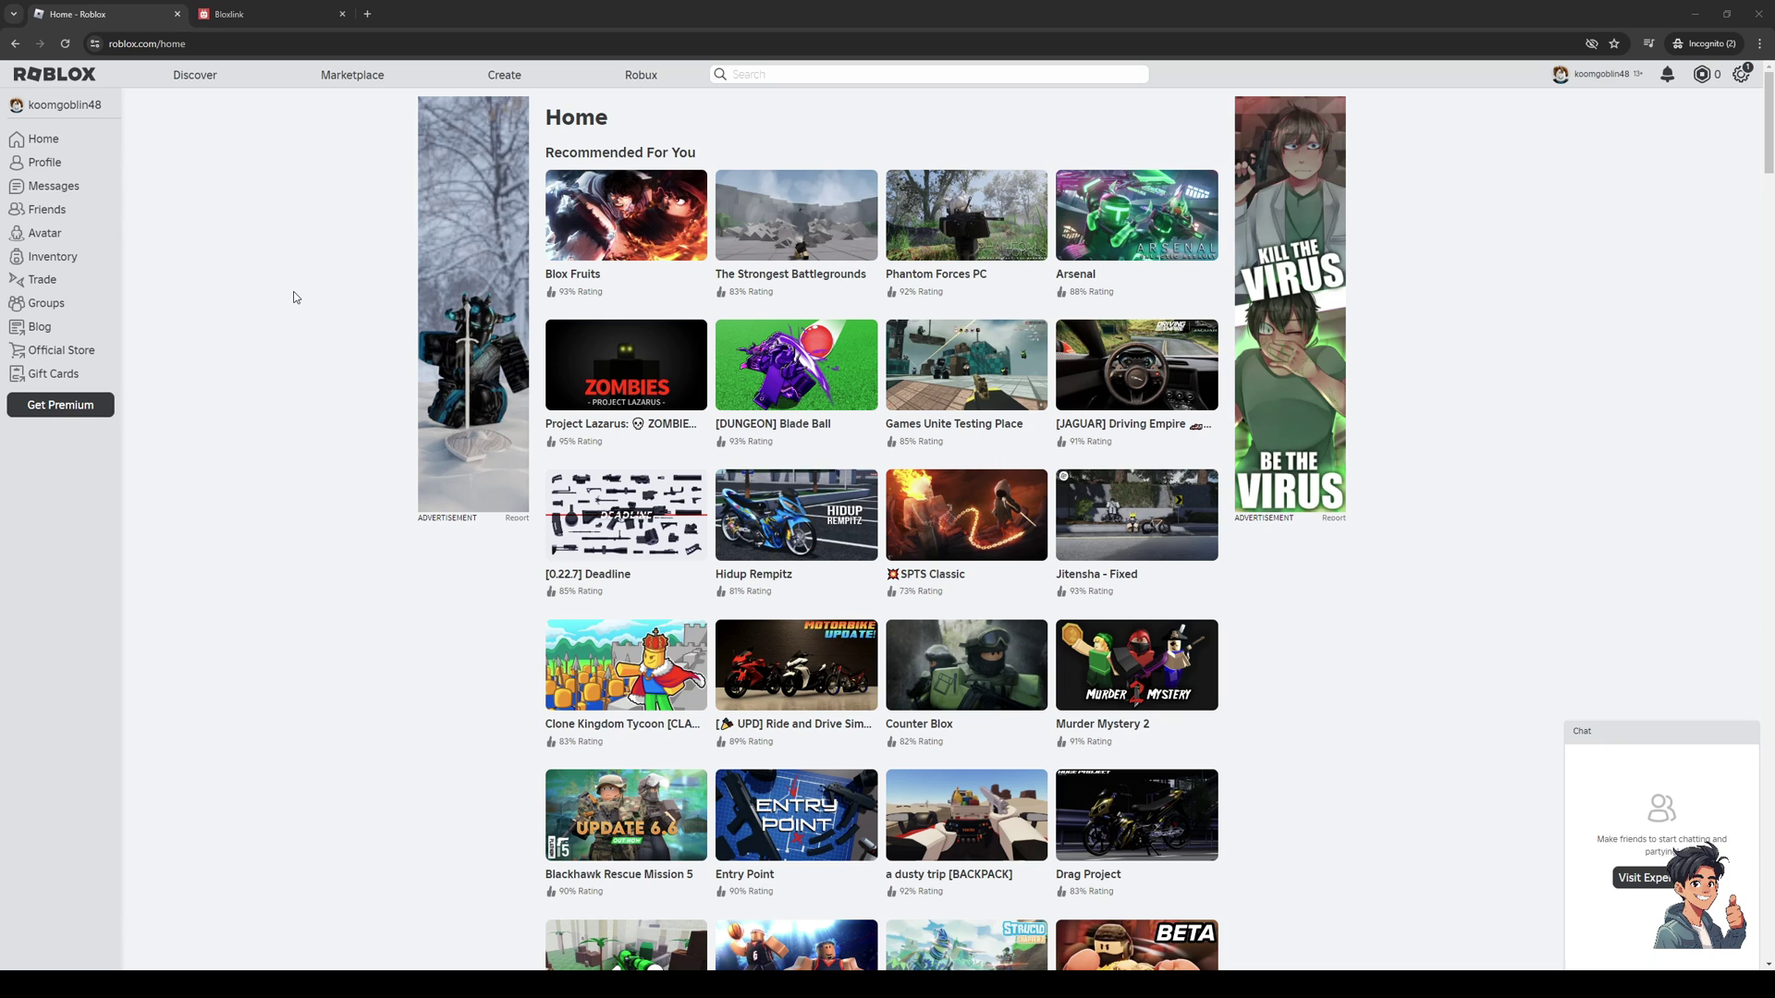
{"action": "left_click", "coordinate": [293, 8]}
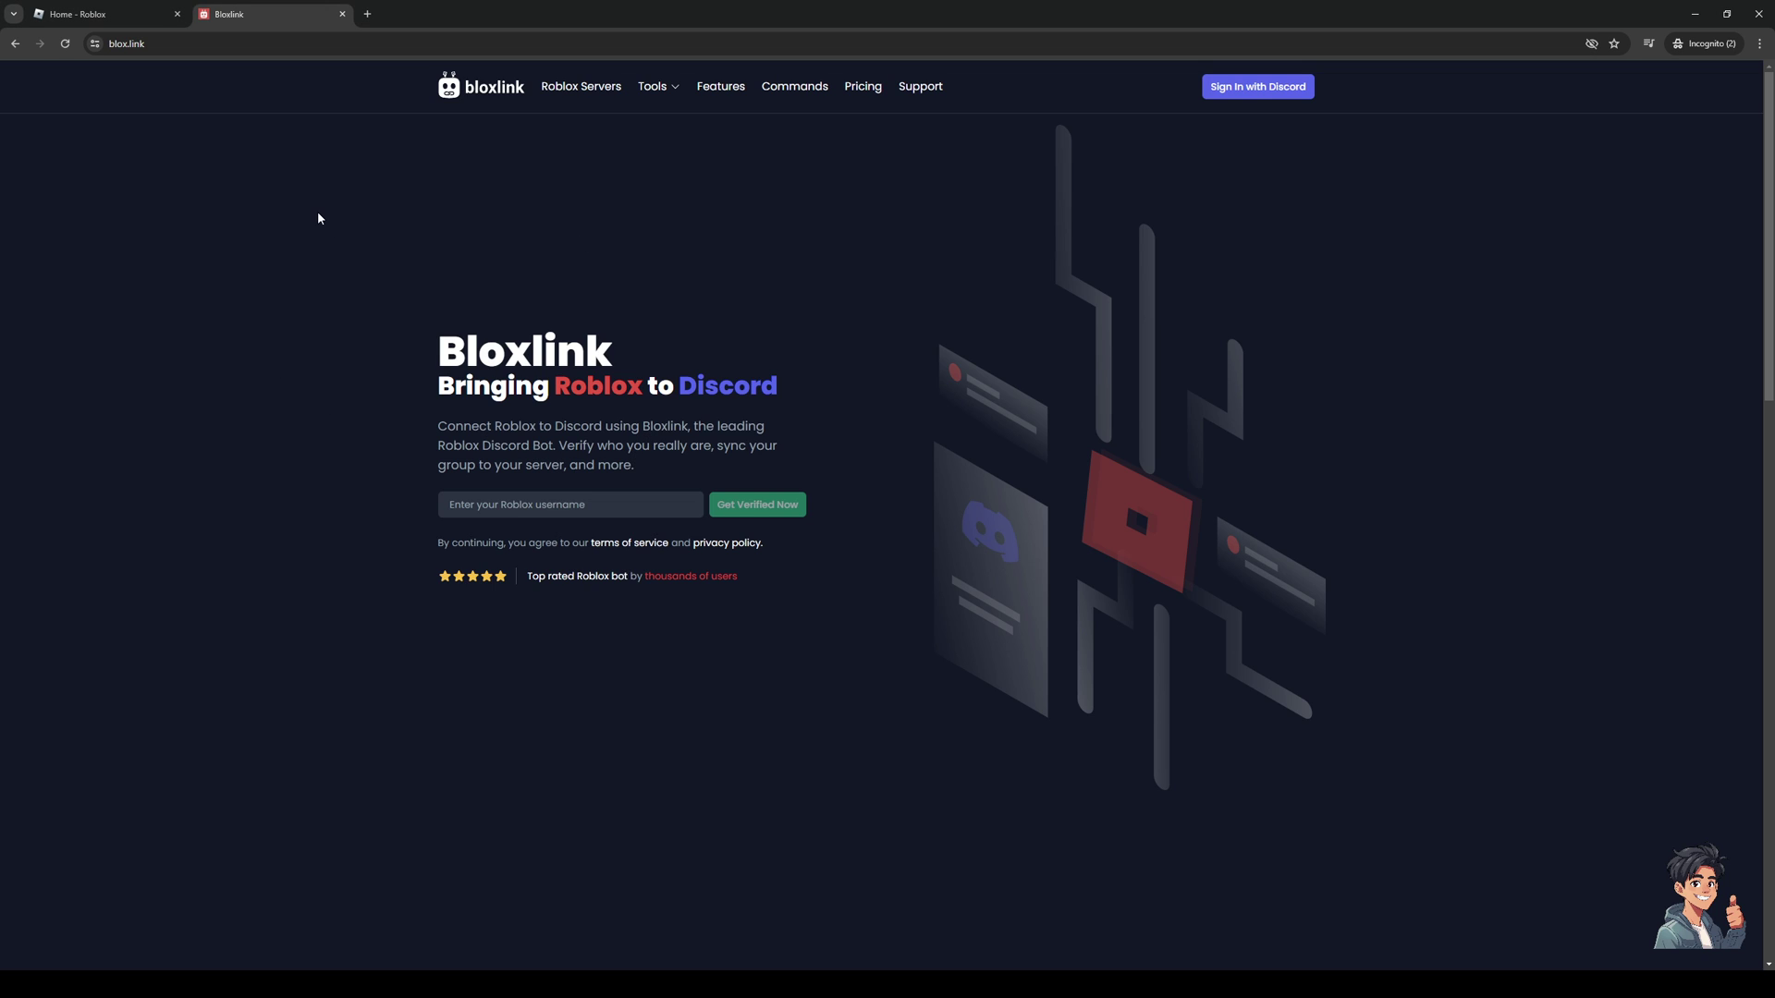
{"action": "left_click", "coordinate": [568, 504]}
{"action": "left_click", "coordinate": [944, 529]}
Step: Open your own Roblox profile page from the sidebar and reload it twice
{"action": "left_click", "coordinate": [119, 11]}
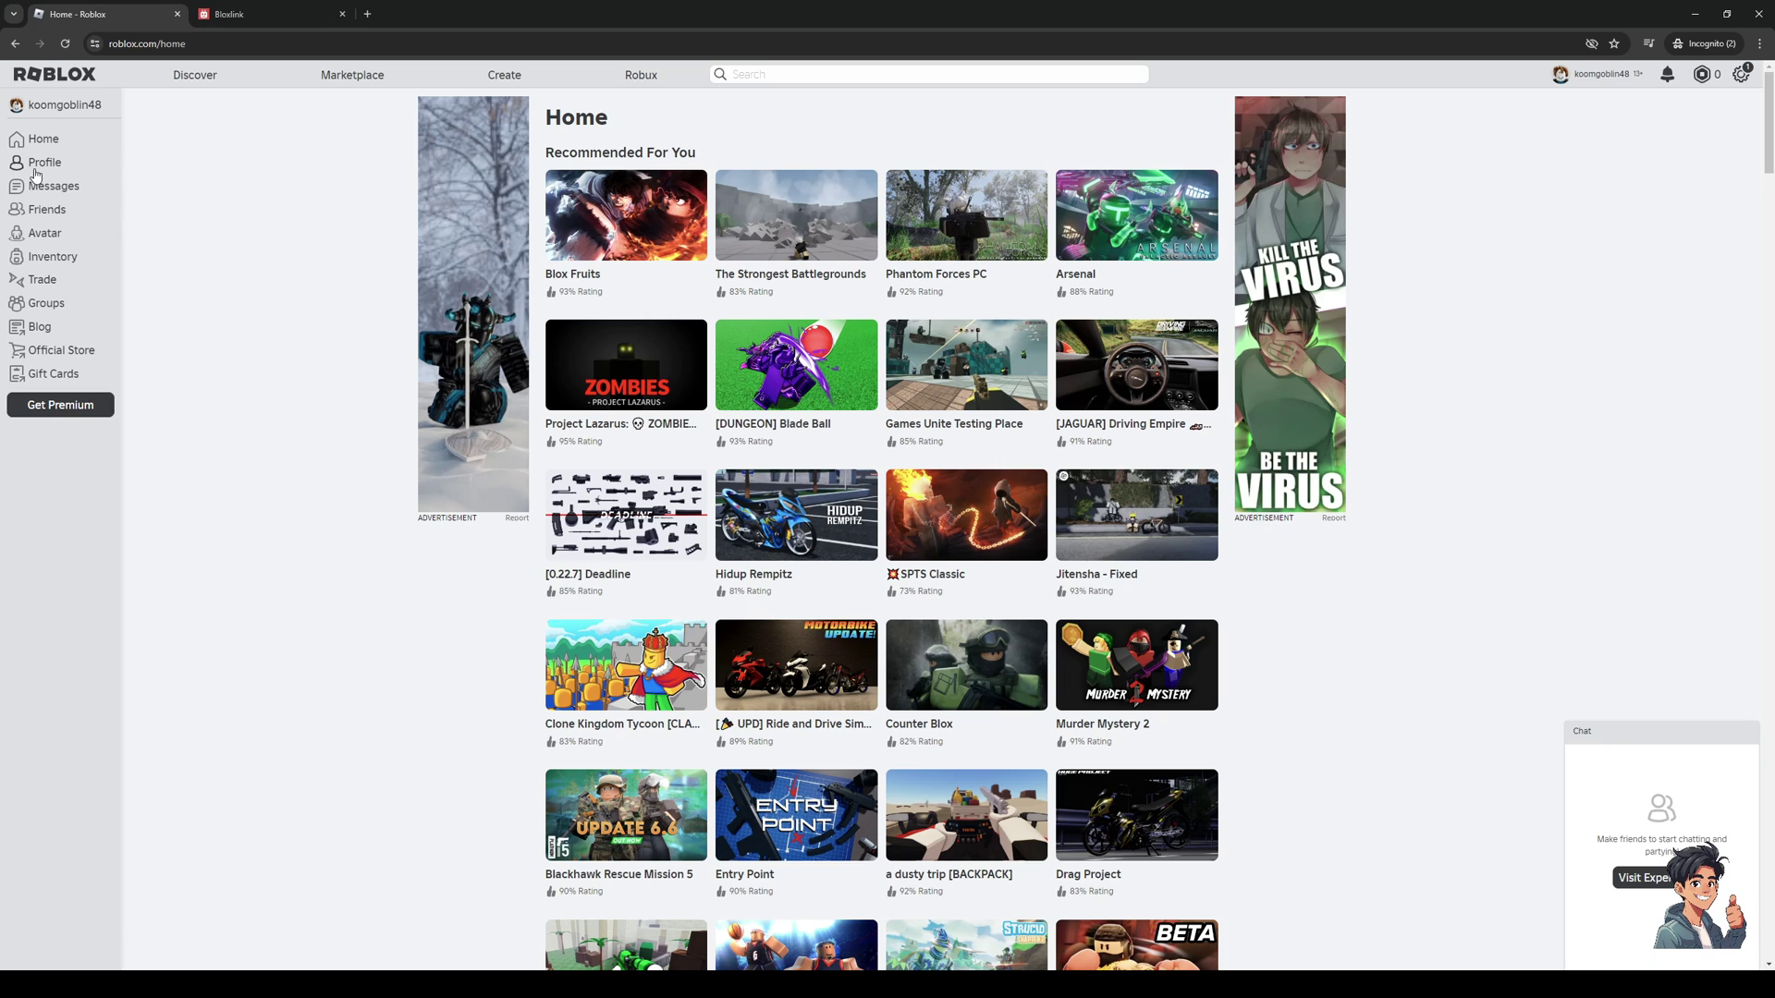
{"action": "left_click", "coordinate": [67, 105]}
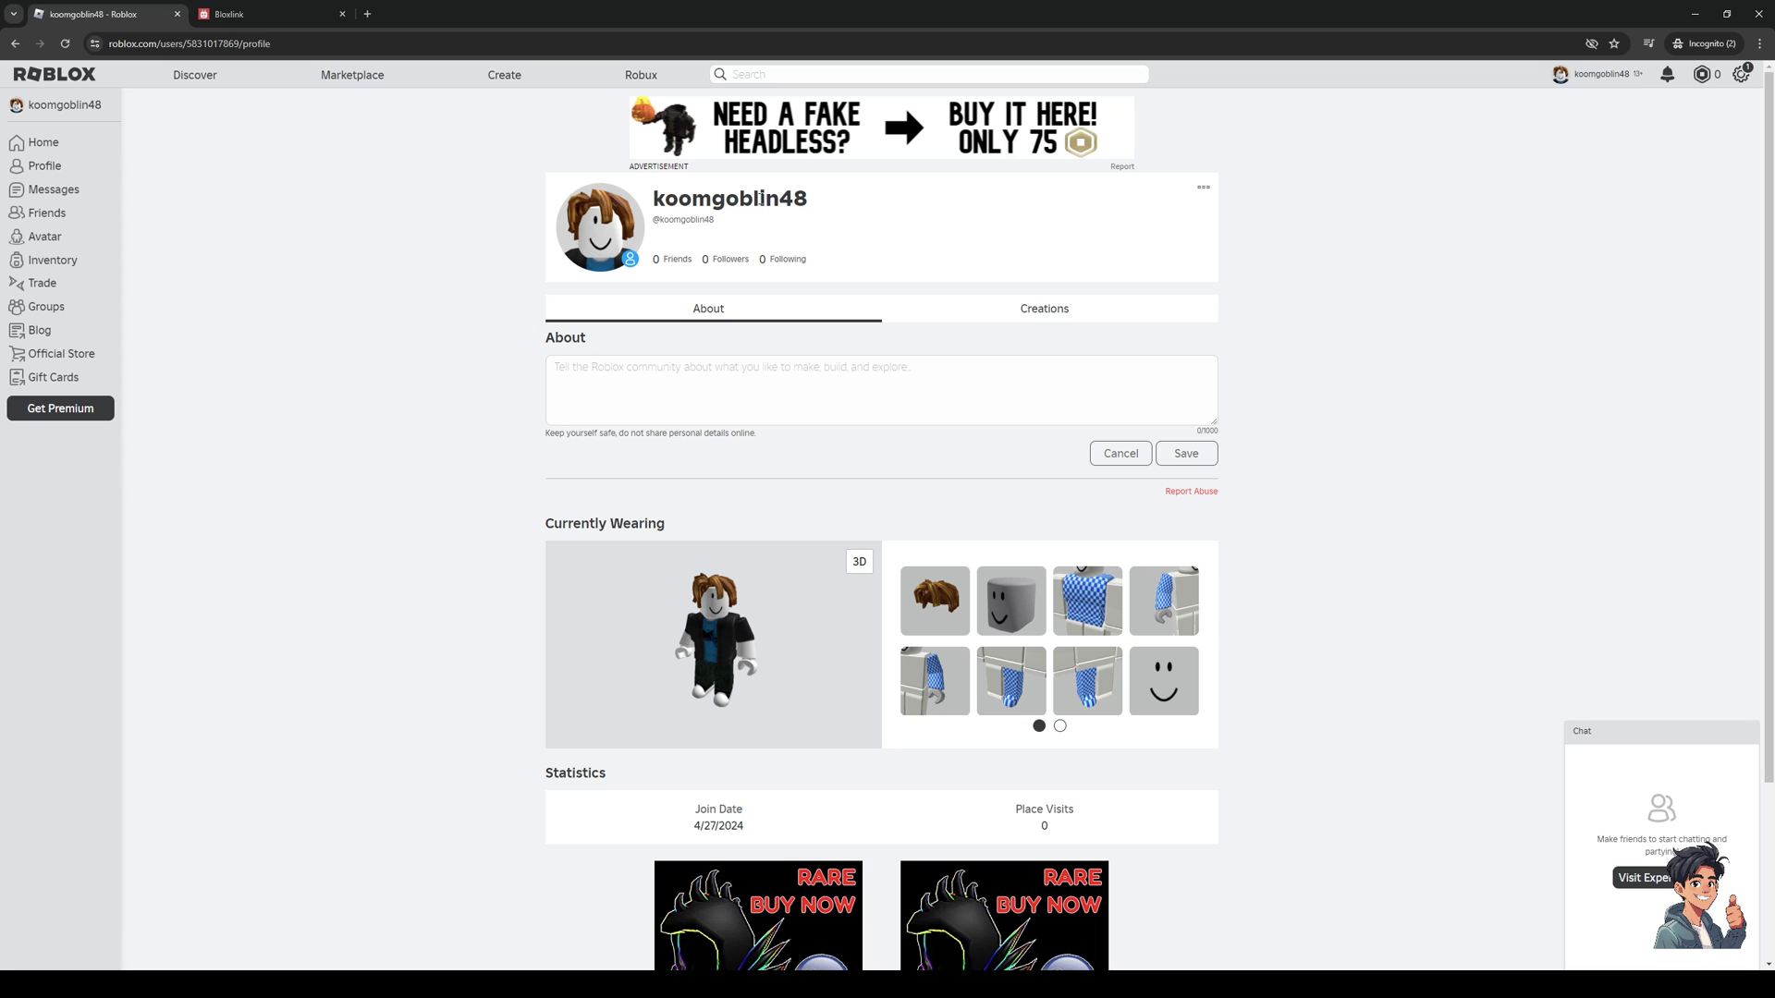
{"action": "left_click", "coordinate": [44, 167]}
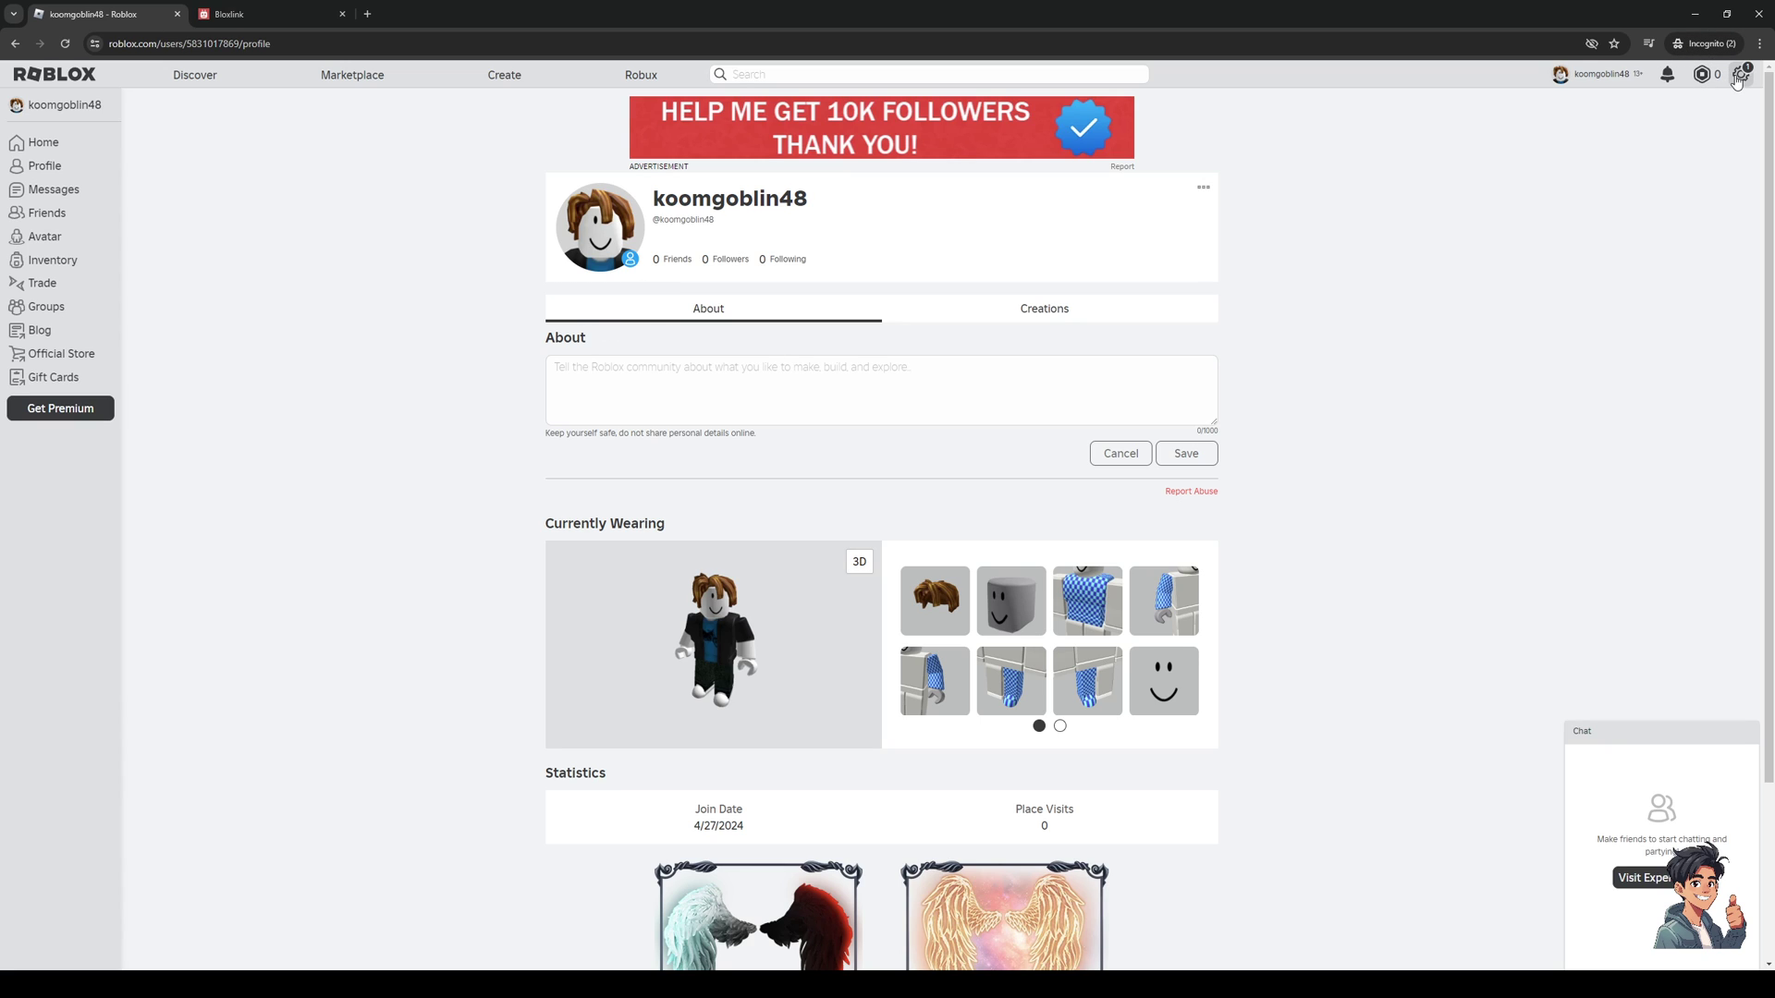
{"action": "left_click", "coordinate": [1602, 75]}
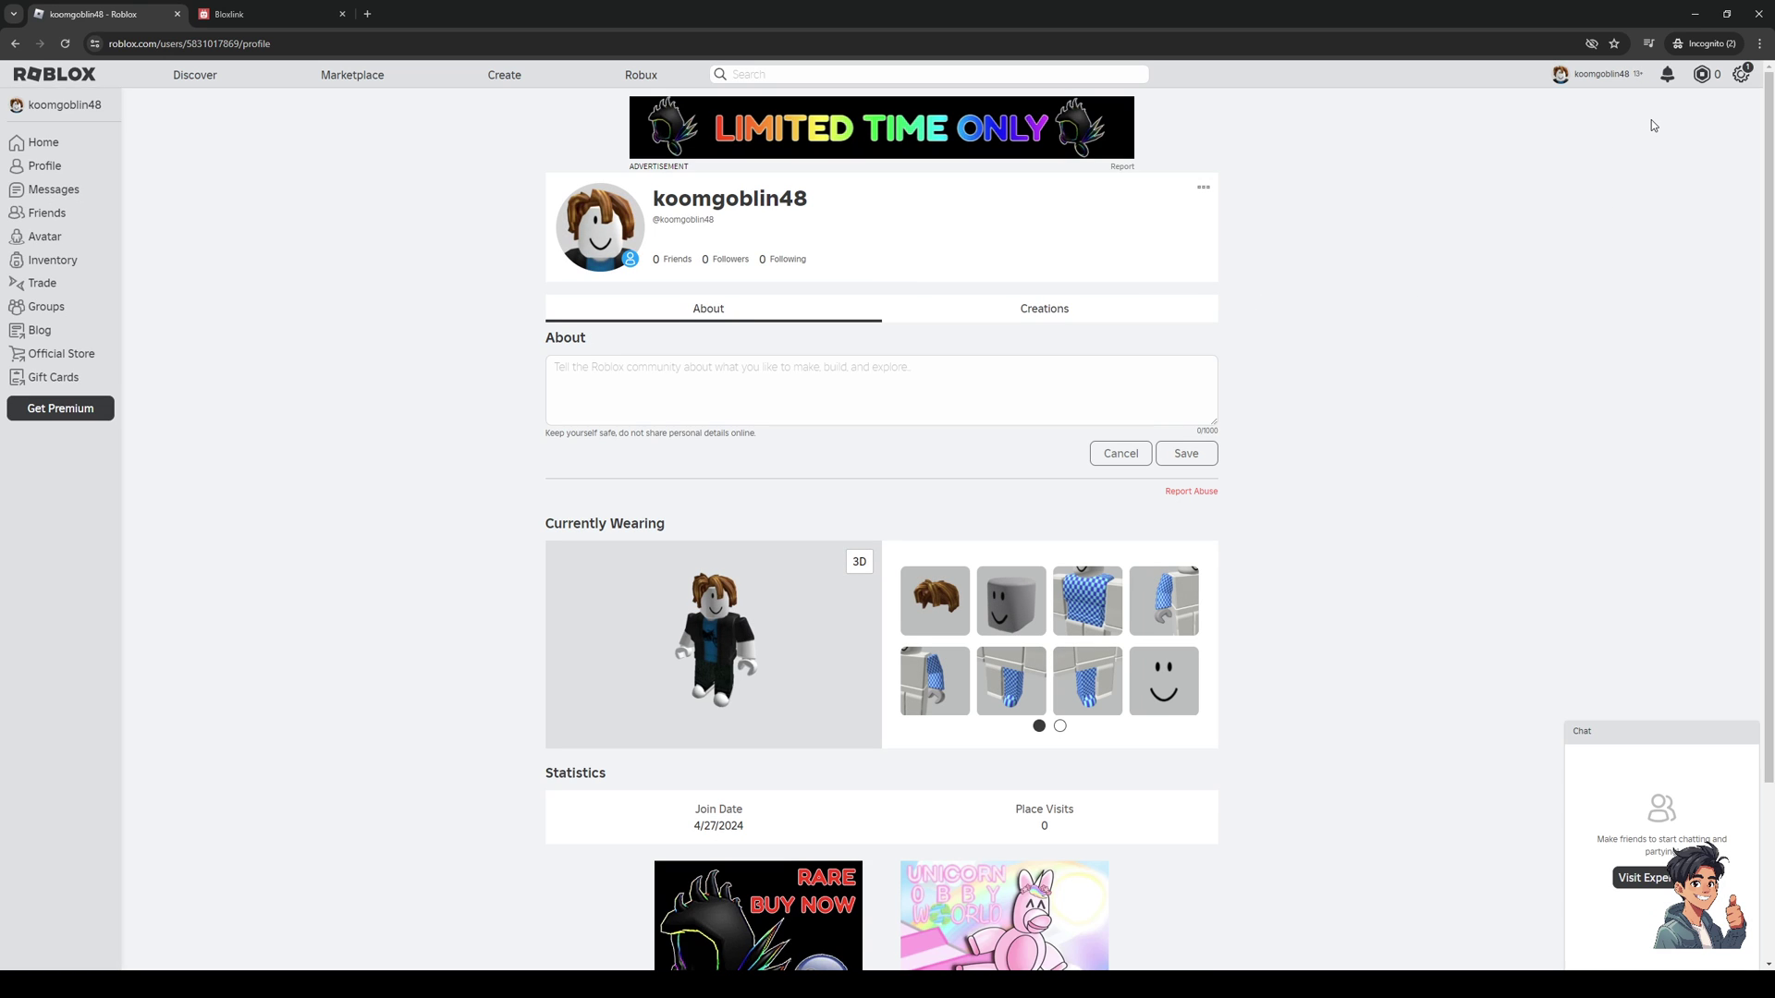
Step: Open and dismiss the account settings menu, then select the profile username
{"action": "left_click", "coordinate": [1741, 74]}
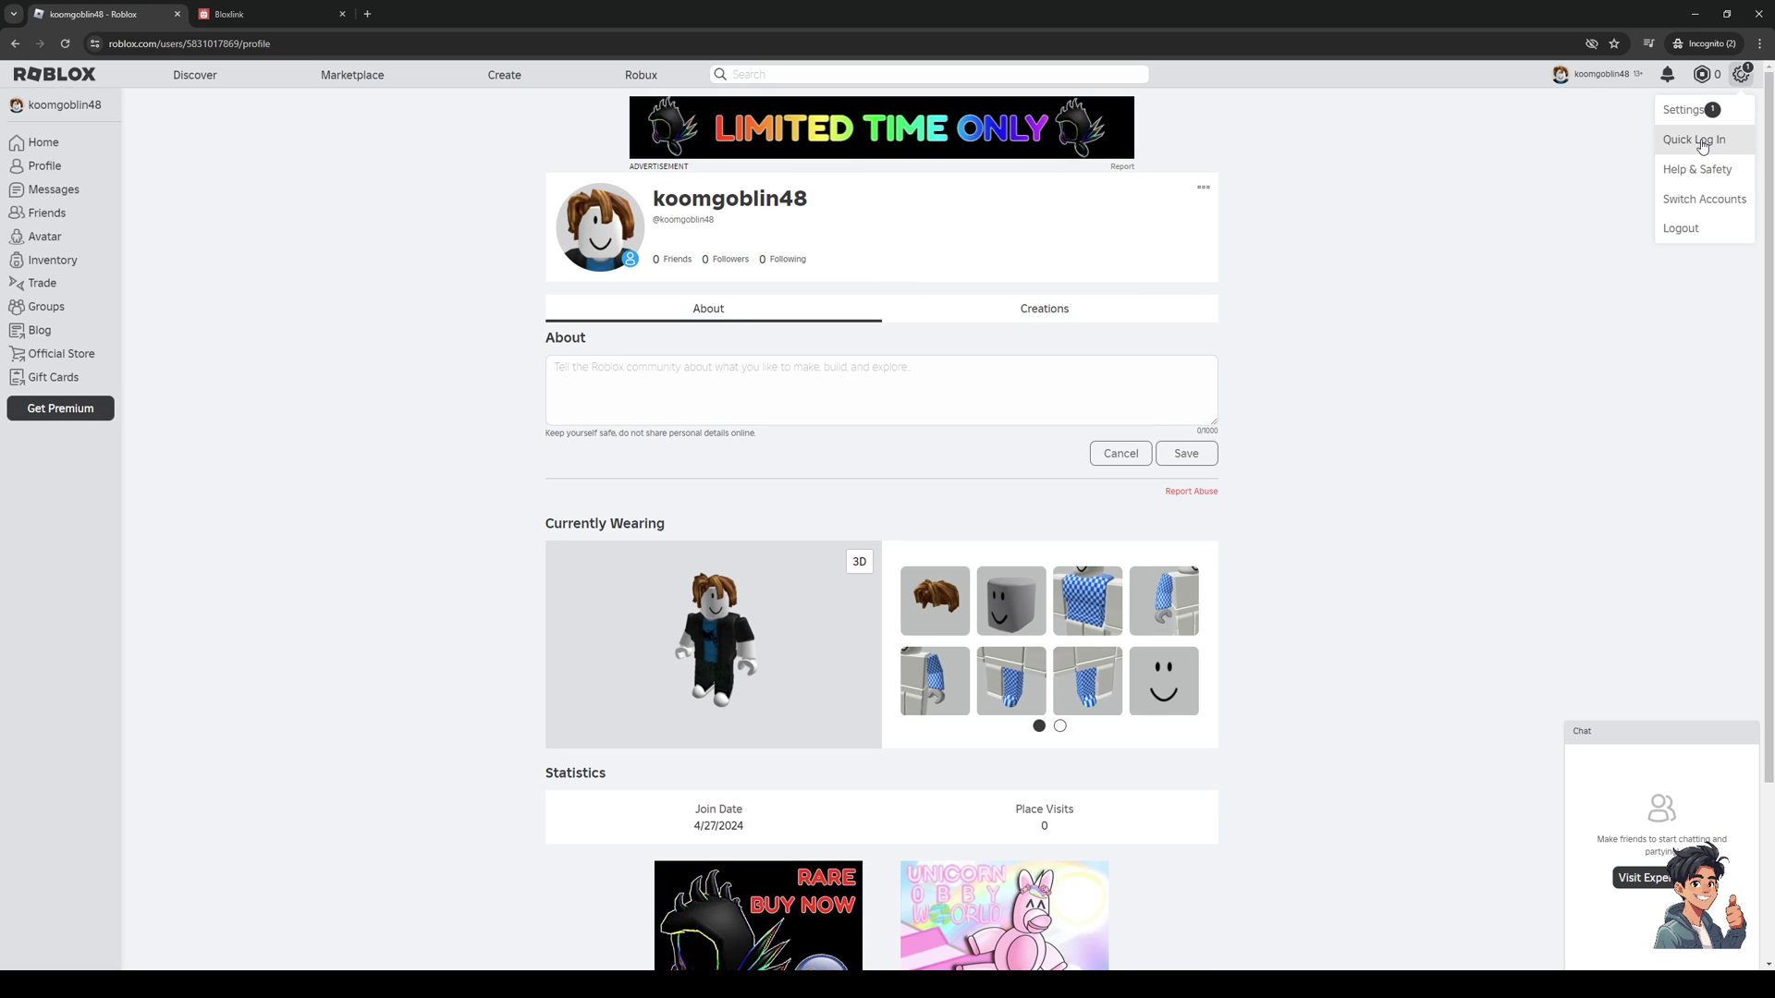
{"action": "left_click", "coordinate": [167, 156]}
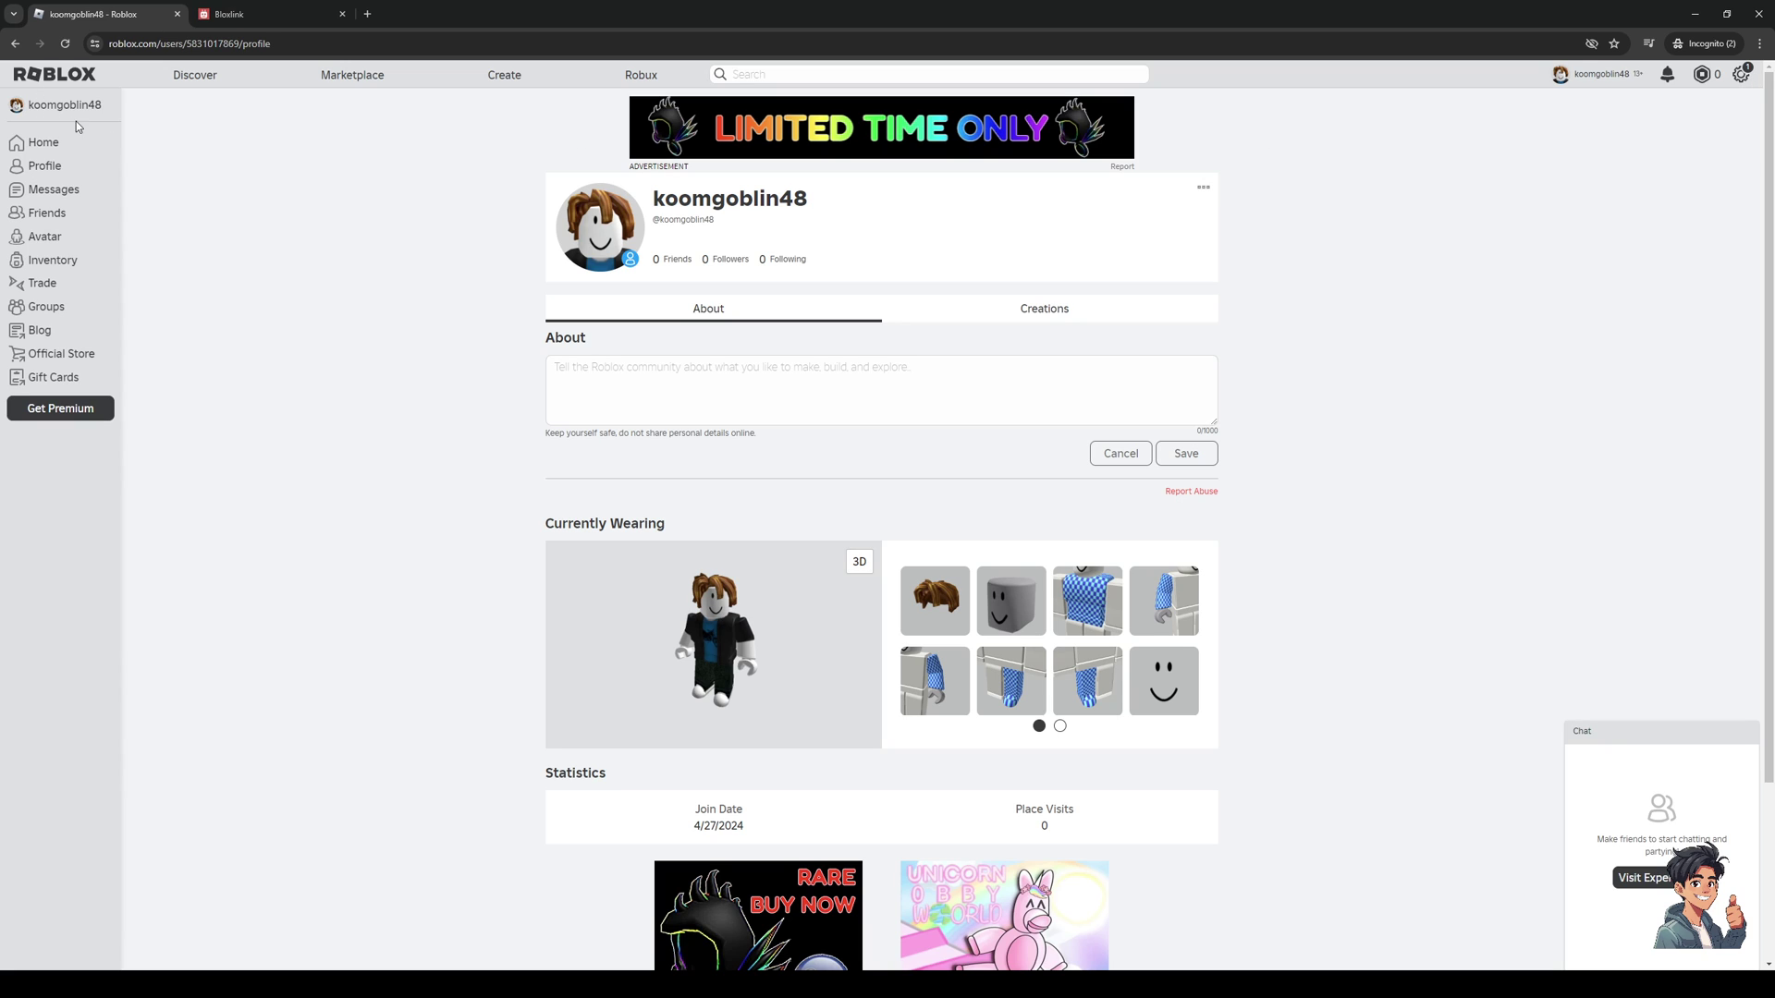
{"action": "left_click_drag", "start_coordinate": [814, 208], "coordinate": [653, 201]}
{"action": "key", "text": "ctrl+c"}
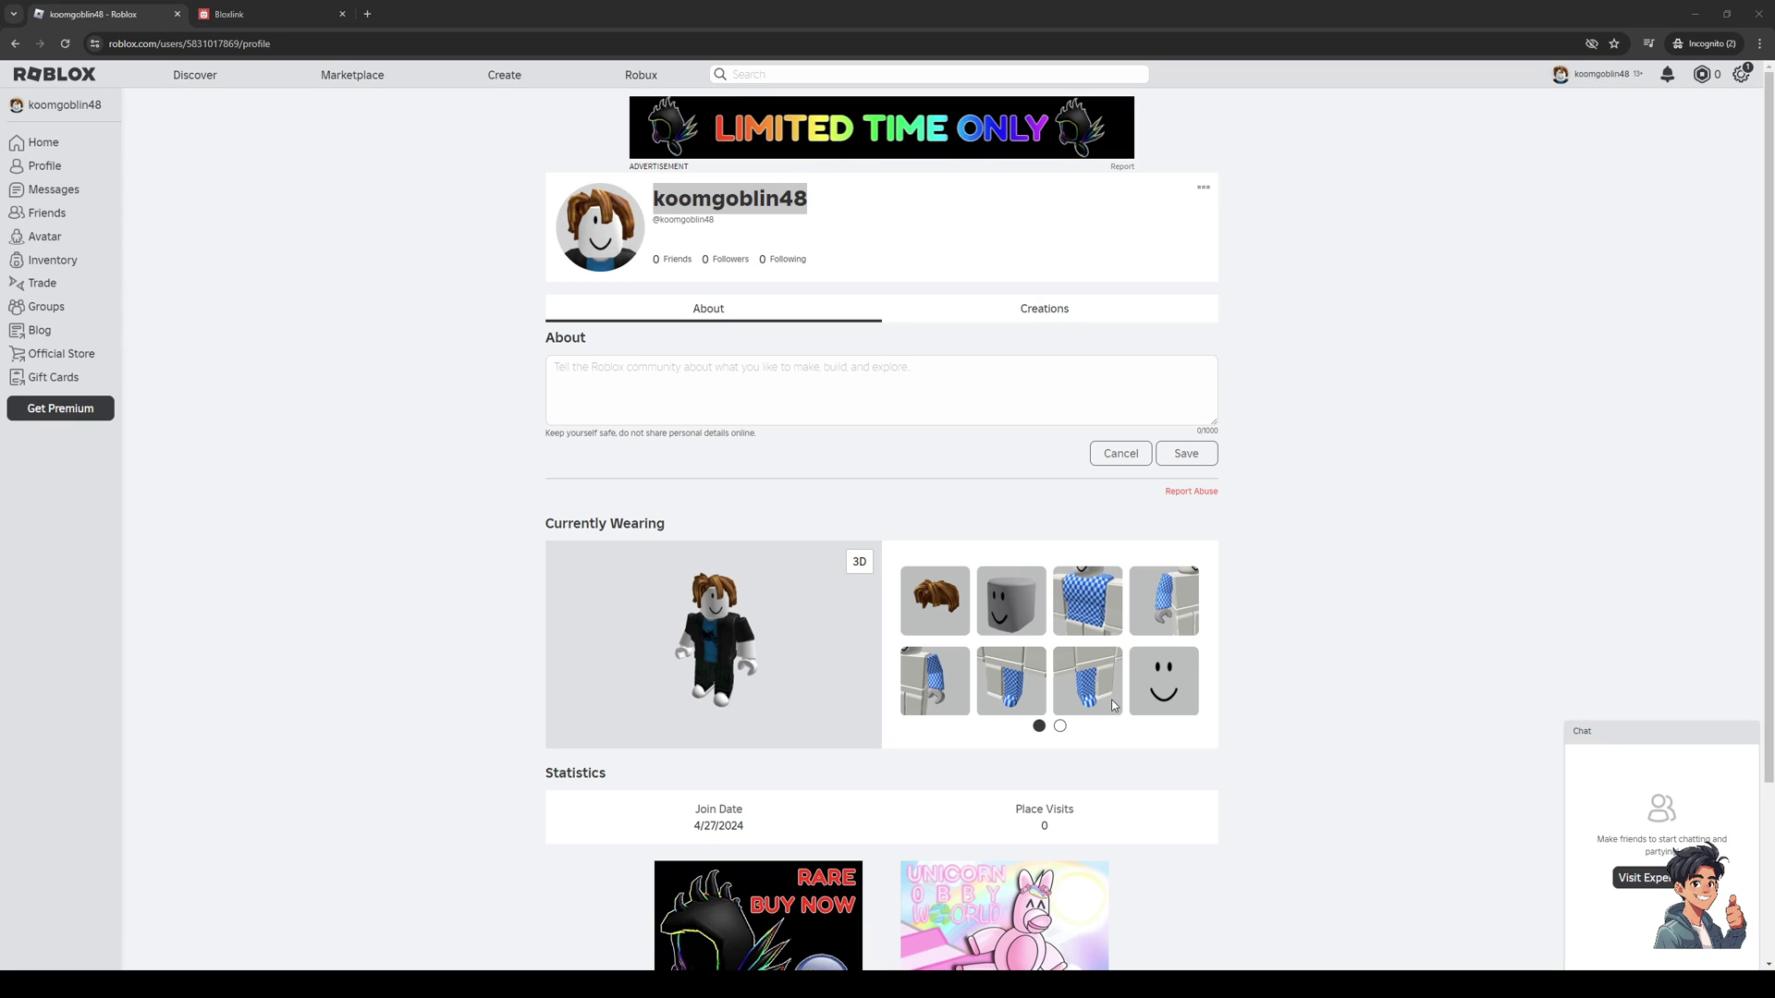
Step: Paste the copied Roblox username into Bloxlink's username entry and submit Get Verified Now
{"action": "left_click", "coordinate": [428, 409]}
{"action": "left_click", "coordinate": [292, 13]}
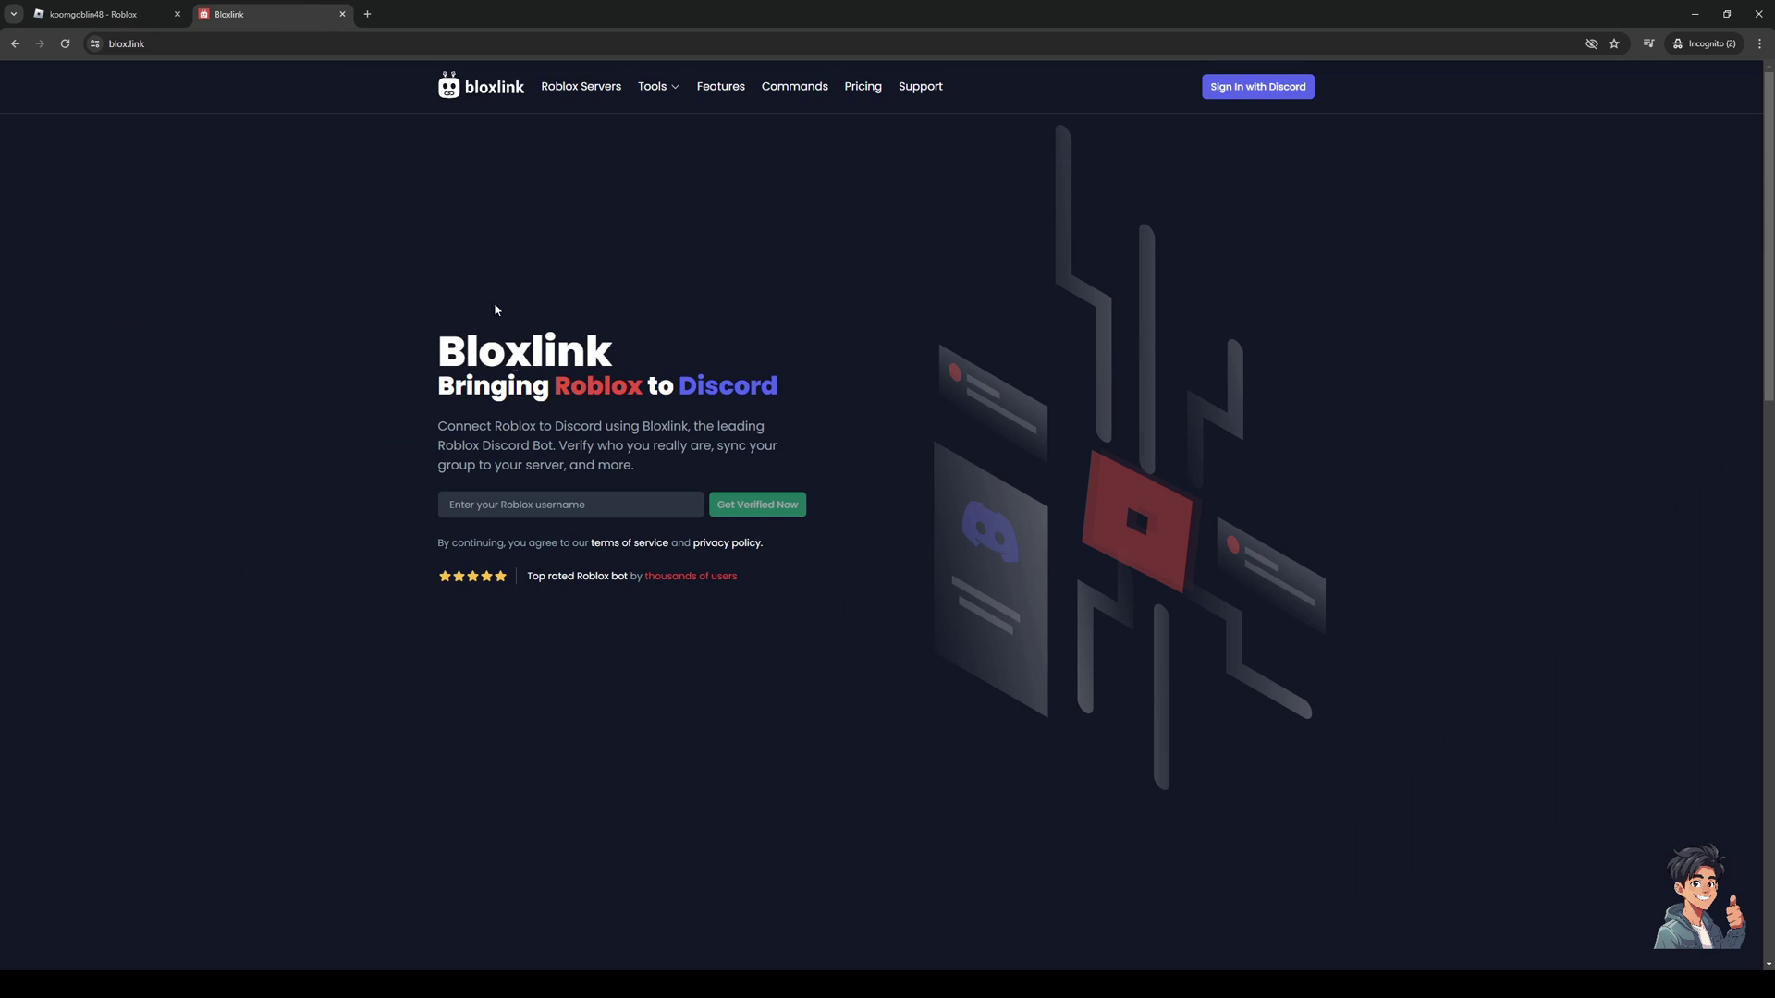
{"action": "left_click", "coordinate": [537, 507]}
{"action": "key", "text": "ctrl+v"}
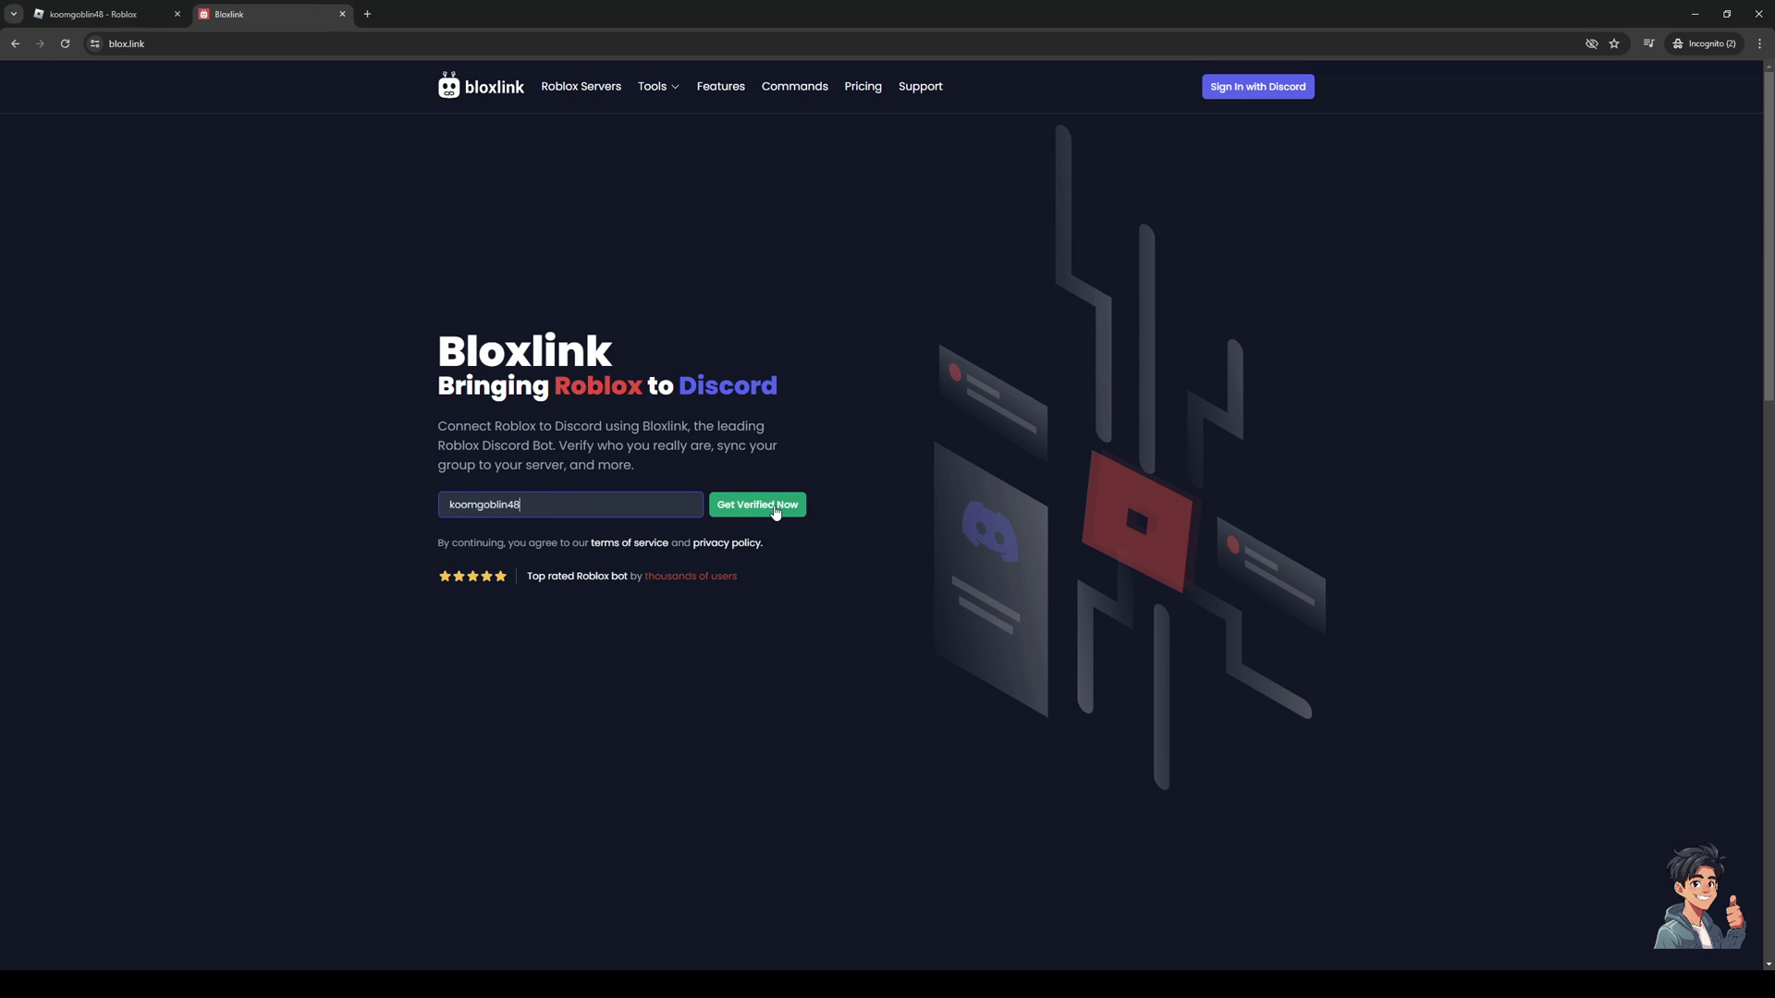
{"action": "left_click", "coordinate": [766, 510]}
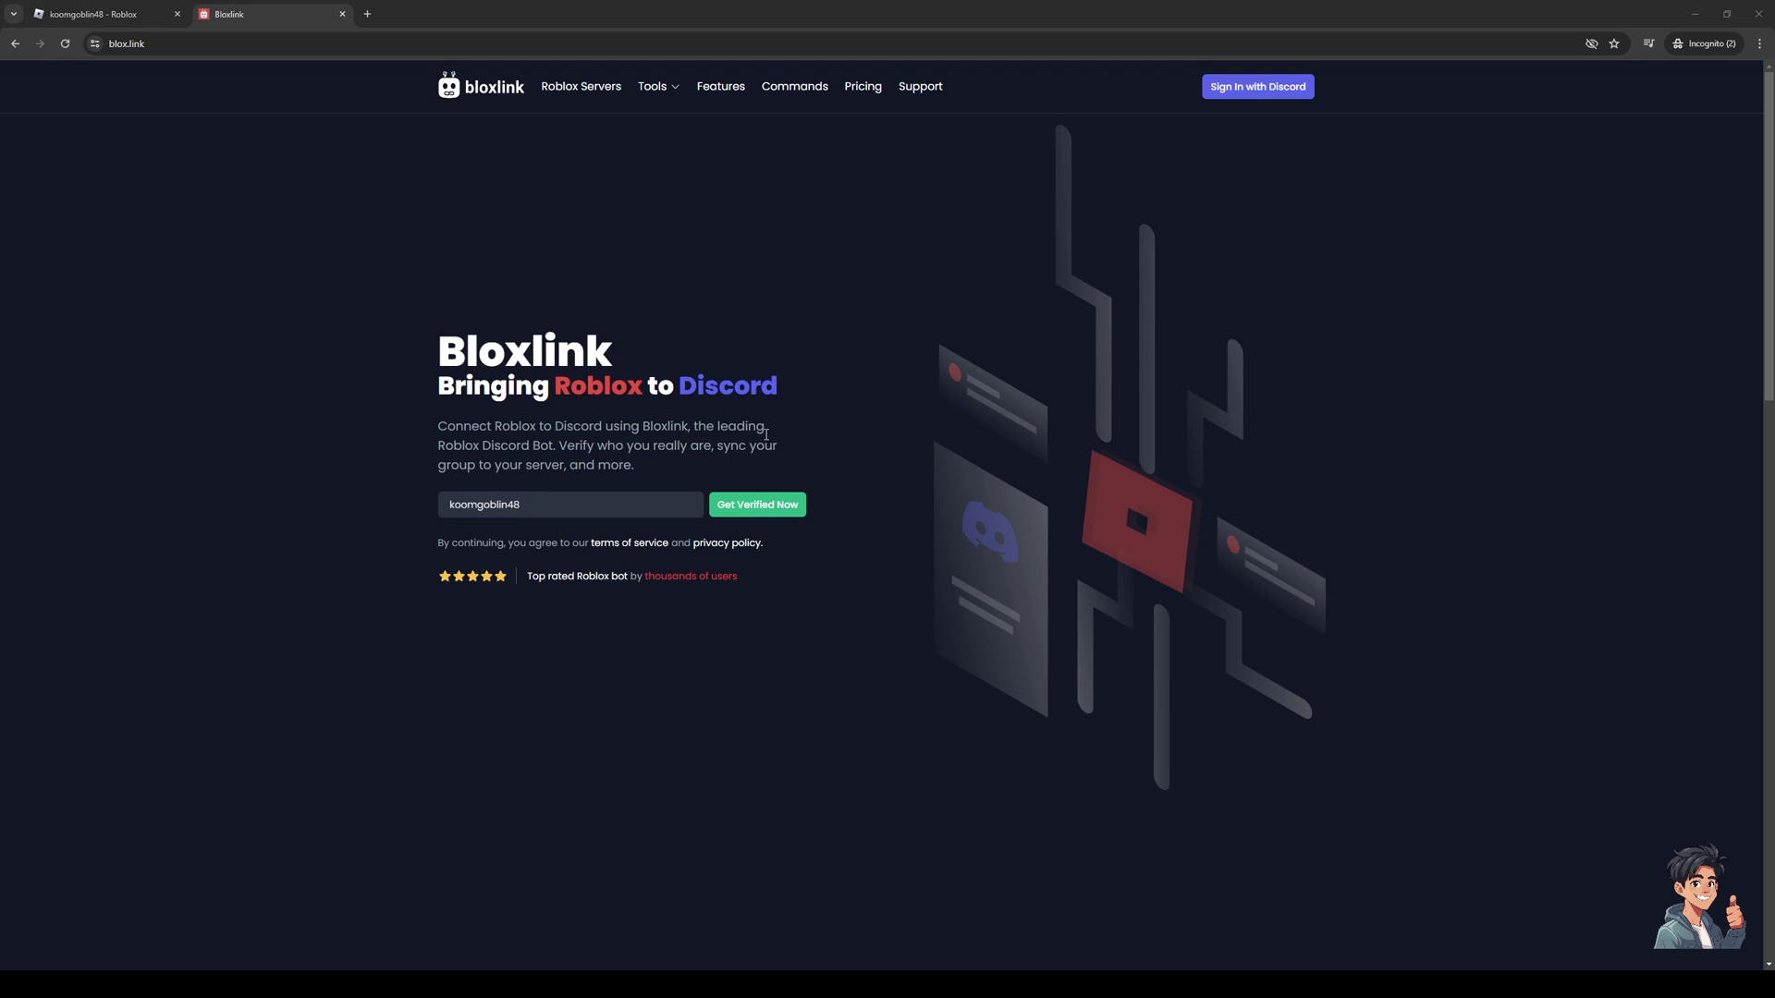